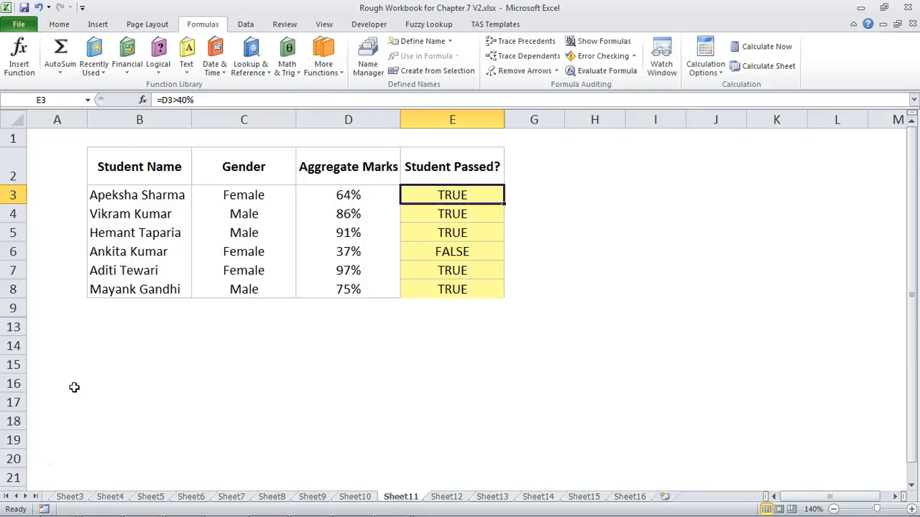
{"action": "left_click", "coordinate": [164, 62]}
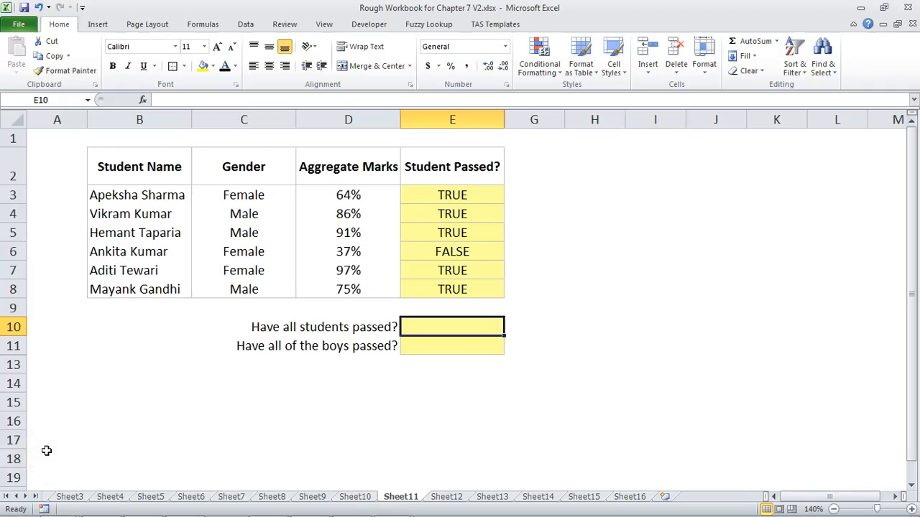
{"action": "left_click_drag", "start_coordinate": [138, 194], "coordinate": [153, 277]}
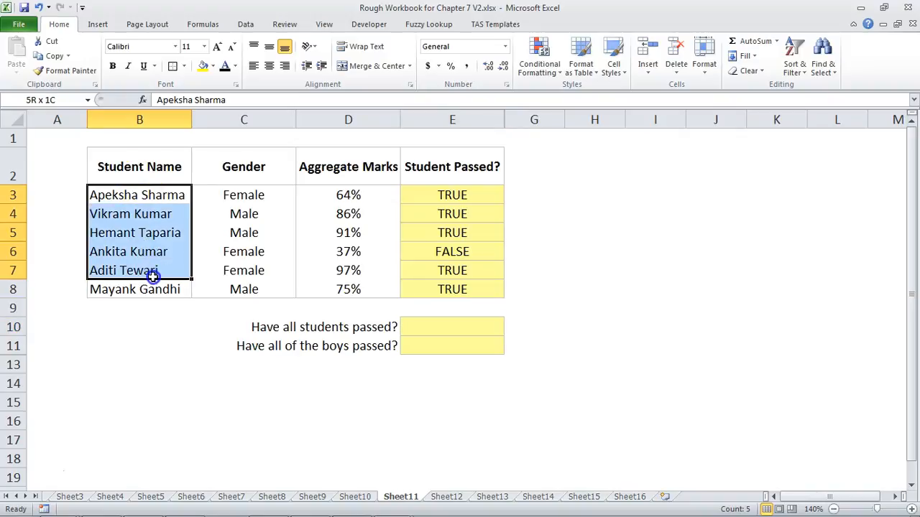
Step: Write an AND formula in E10 testing that each of the marks in D3 through D8 is greater than 40%
{"action": "left_click", "coordinate": [424, 327]}
{"action": "type", "text": "=AND("}
{"action": "left_click", "coordinate": [345, 193]}
{"action": "type", "text": ">40%,d4>40%"}
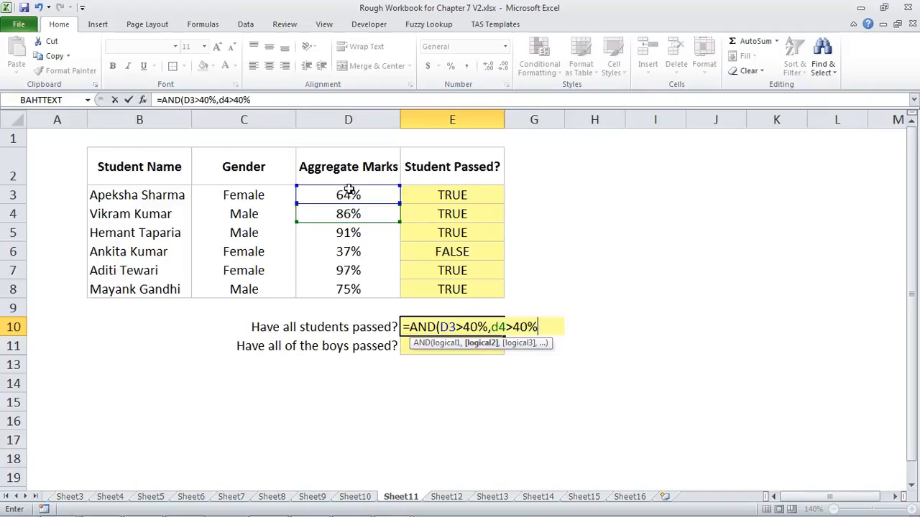
{"action": "type", "text": ",d5>40%,d6>"}
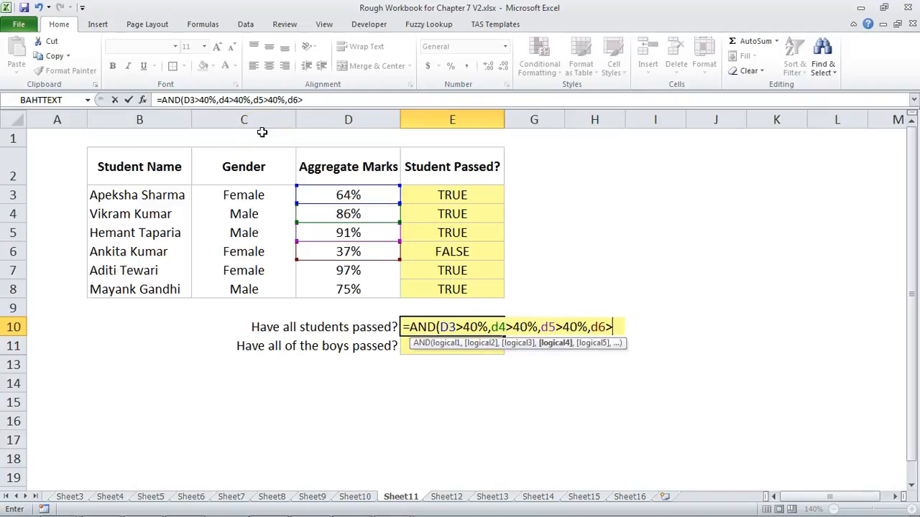
{"action": "type", "text": "40%,d7>40%,d8>"}
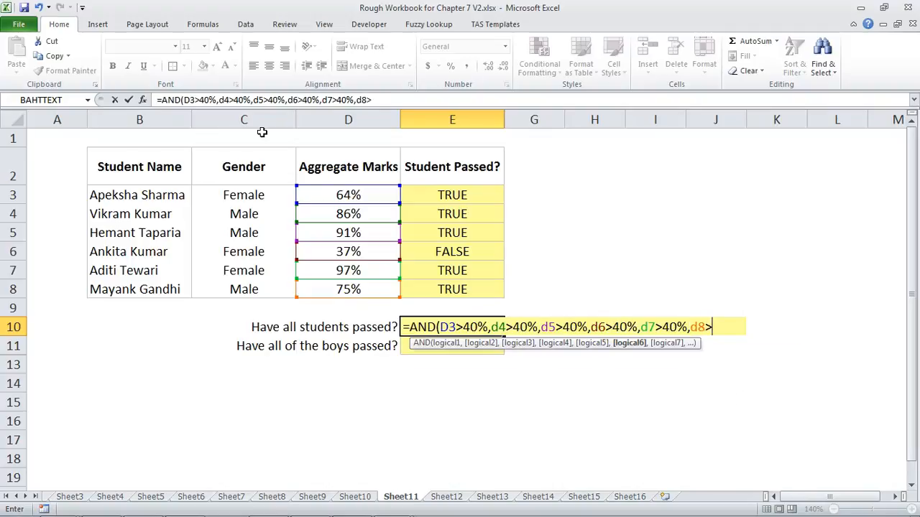
{"action": "type", "text": "40%)"}
Step: Review the six conditions of the AND formula in E10 one by one and commit the formula
{"action": "left_click", "coordinate": [444, 327]}
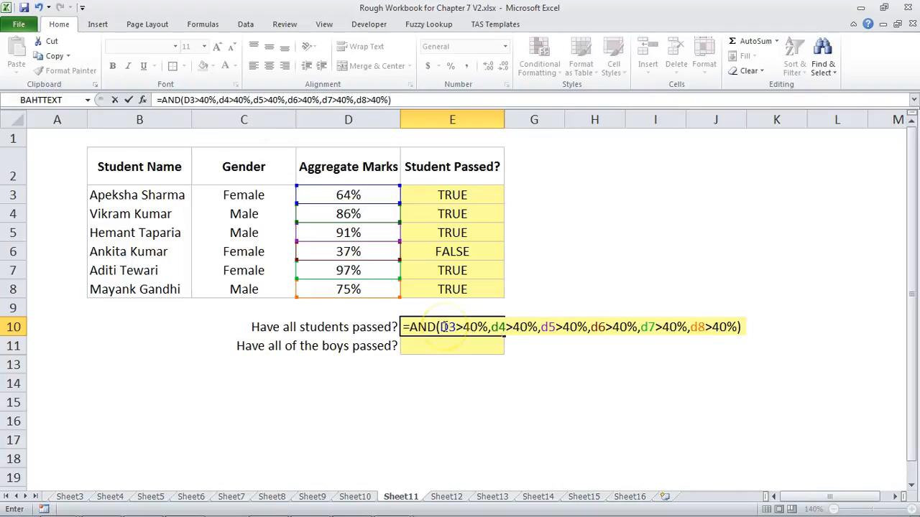
{"action": "left_click", "coordinate": [409, 327]}
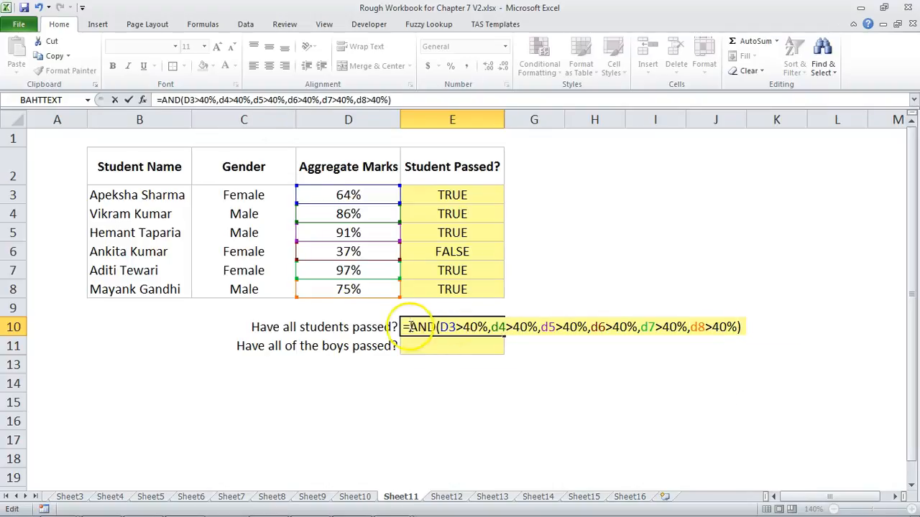
{"action": "left_click", "coordinate": [438, 327]}
{"action": "left_click", "coordinate": [493, 327]}
{"action": "left_click", "coordinate": [544, 325]}
{"action": "left_click", "coordinate": [591, 327]}
{"action": "left_click", "coordinate": [637, 328]}
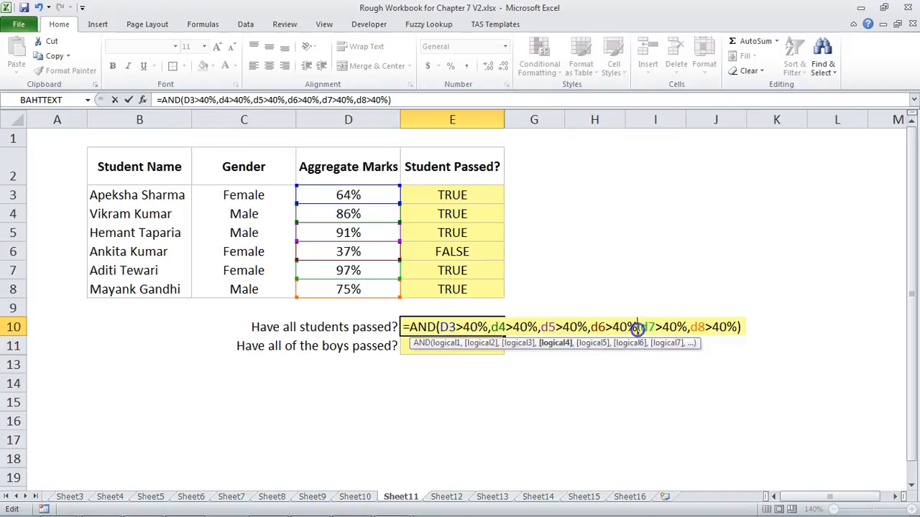
{"action": "left_click", "coordinate": [691, 327]}
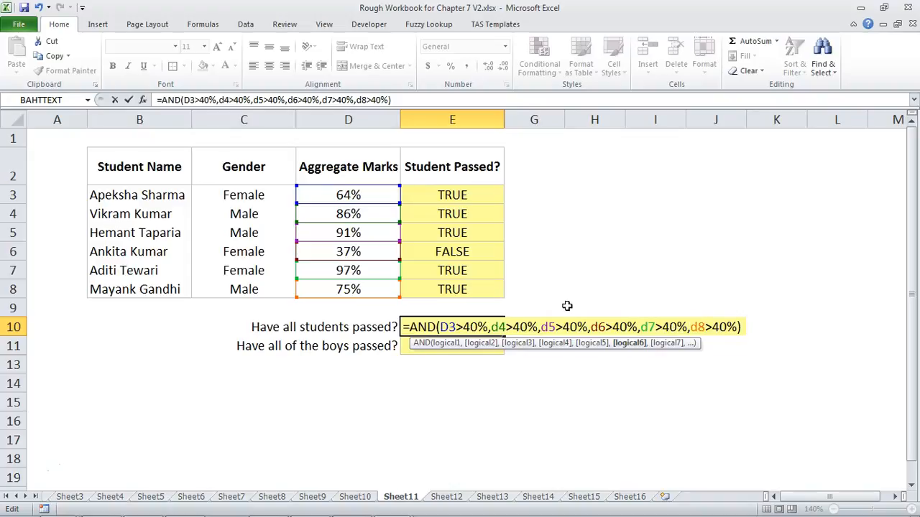
{"action": "key", "text": "Return"}
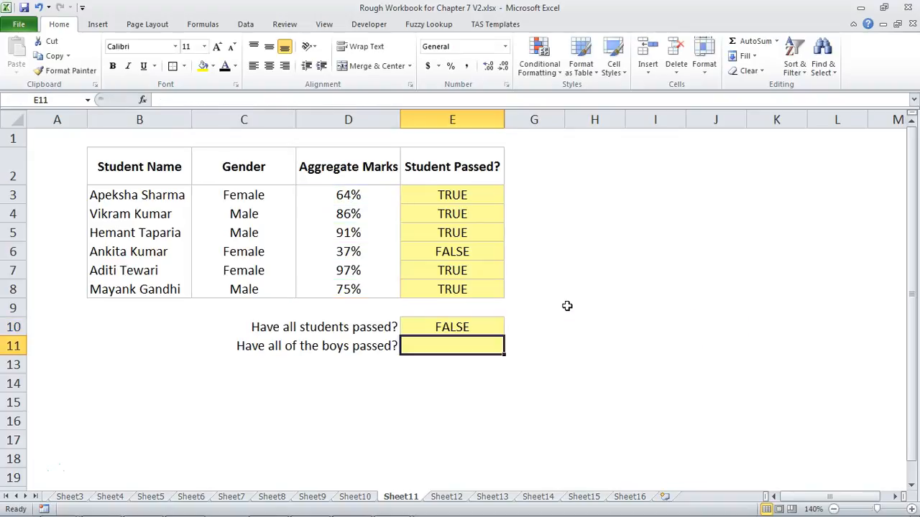
Step: Inspect the D6>40% condition inside the all-students formula in E10
{"action": "left_click", "coordinate": [476, 325]}
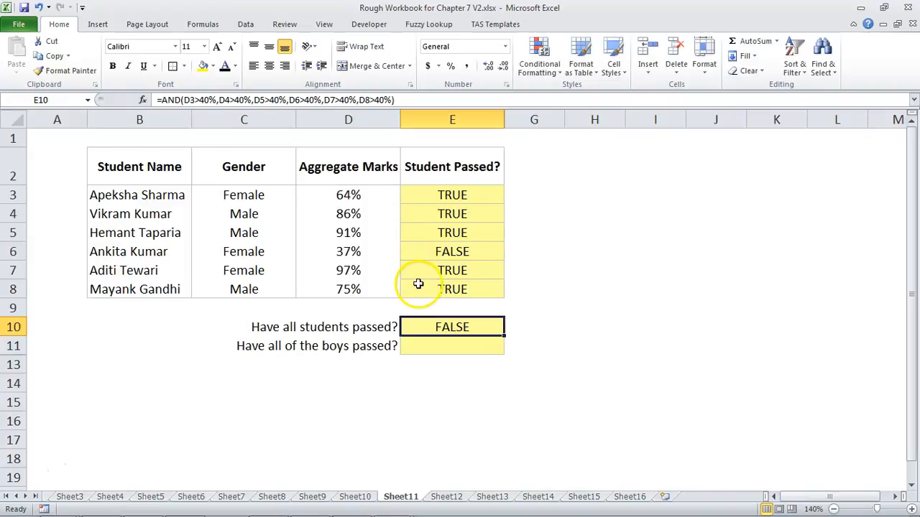
{"action": "key", "text": "F2"}
{"action": "left_click_drag", "start_coordinate": [593, 327], "coordinate": [644, 329]}
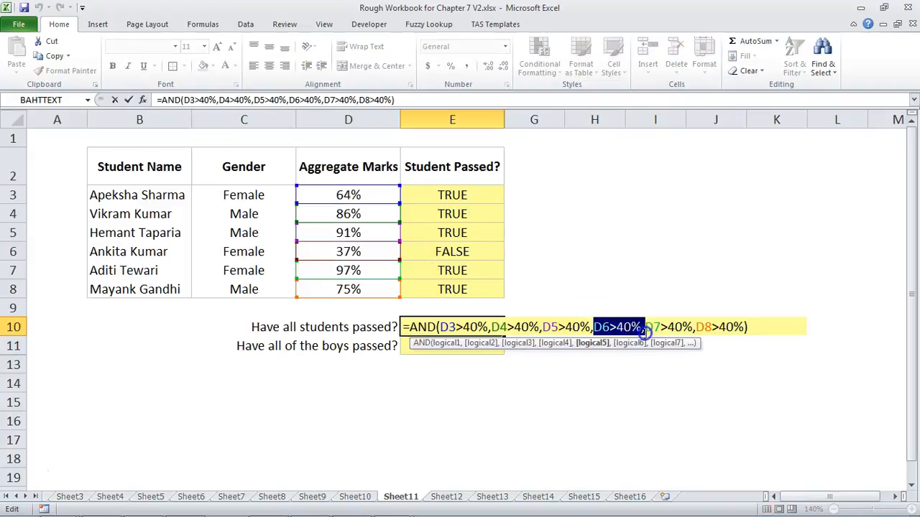
{"action": "key", "text": "Return"}
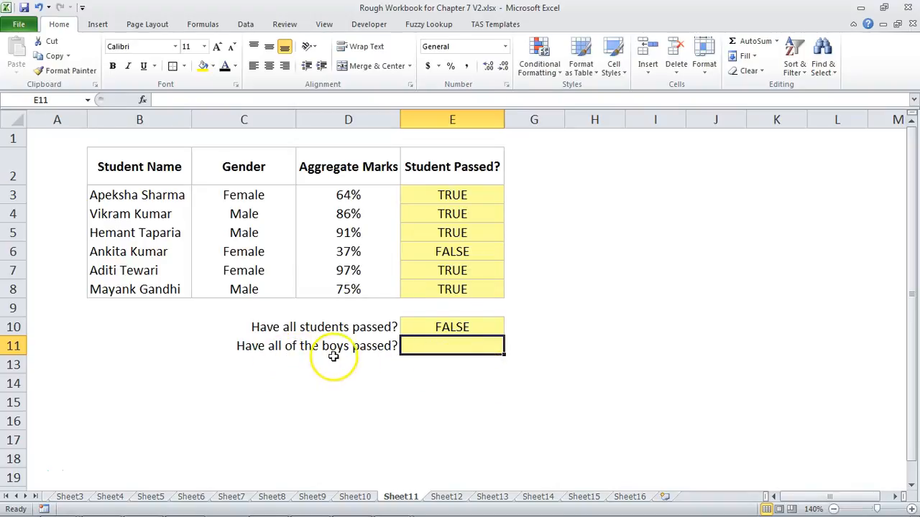
Step: Enter =AND(D4>40%,D5>40%,D8>40%) in E11 to test whether all of the boys have passed
{"action": "type", "text": "=a"}
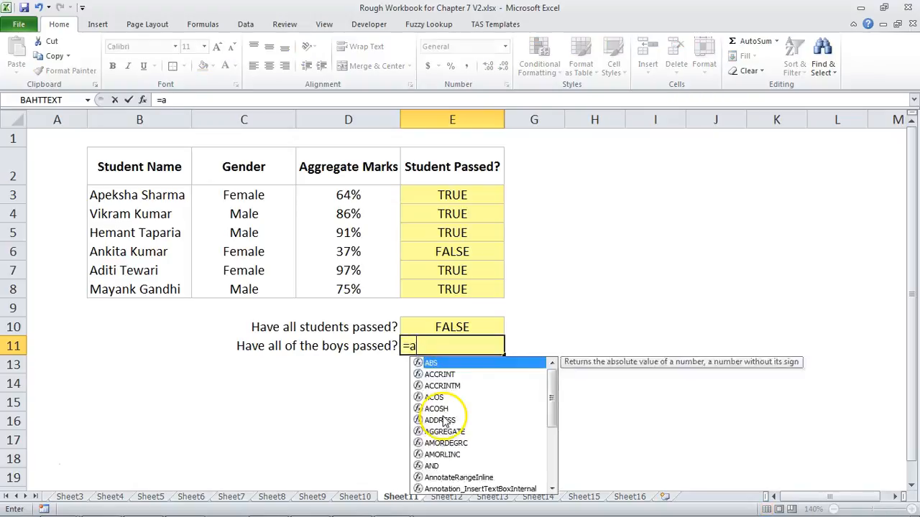
{"action": "type", "text": "nd(d4>40%,d5>40%,d8>40%)"}
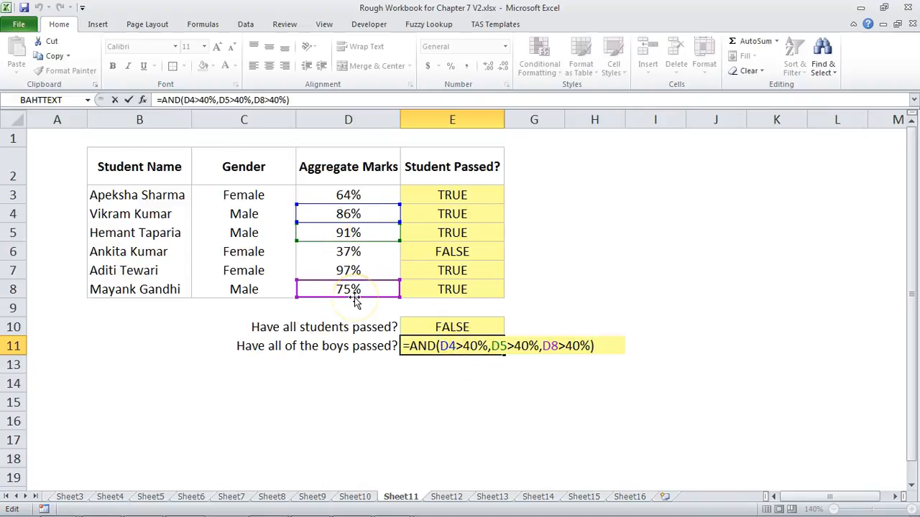
{"action": "key", "text": "Return"}
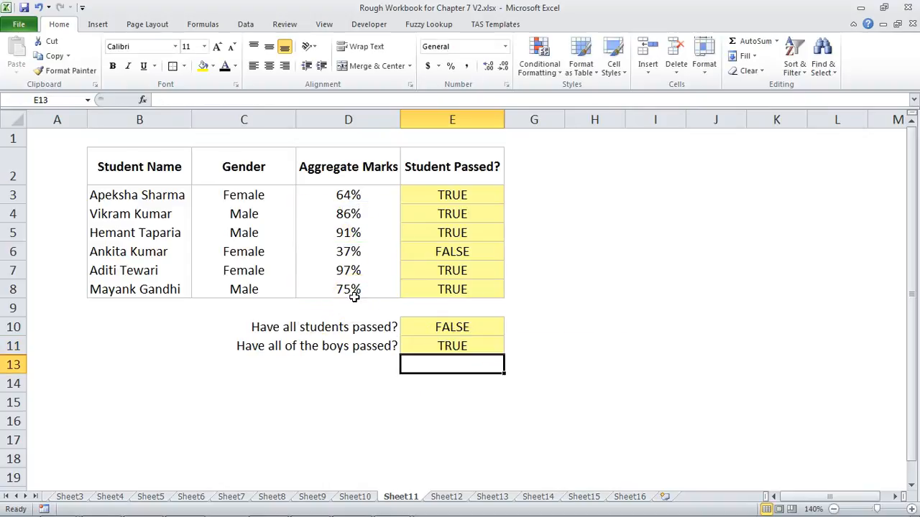
Step: Check the boys' formula in E11 against the gender and marks of the male students in the table
{"action": "left_click", "coordinate": [417, 345]}
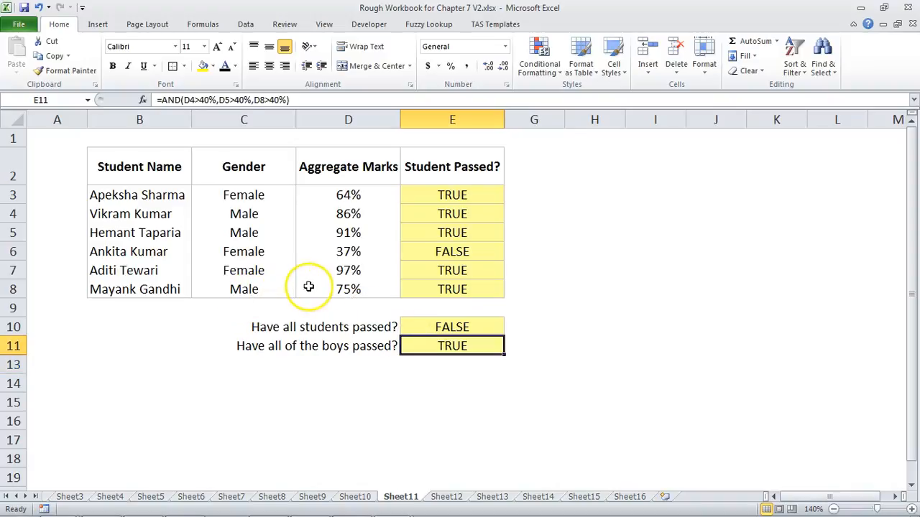
{"action": "left_click_drag", "start_coordinate": [282, 290], "coordinate": [310, 290]}
{"action": "left_click_drag", "start_coordinate": [284, 214], "coordinate": [315, 228]}
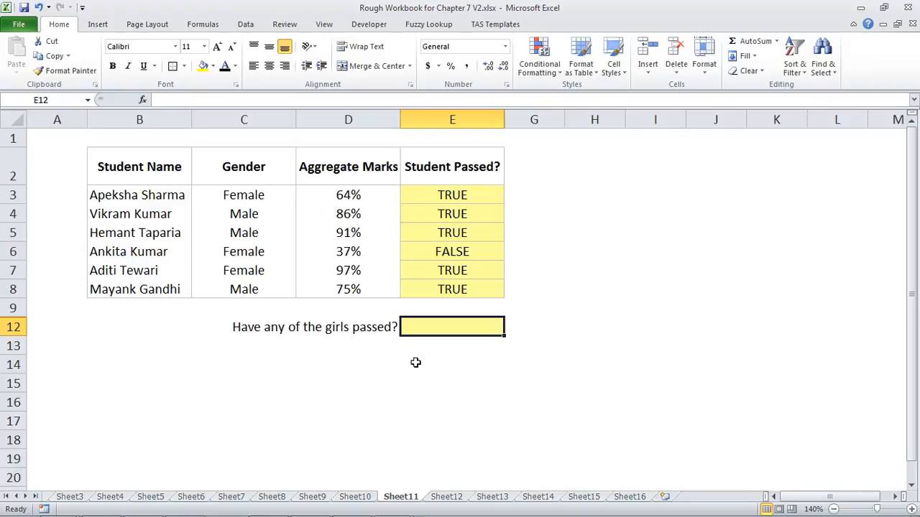
Step: Enter =OR(D3>40%,D6>40%,D7>40%) in E12 to test whether any of the girls have passed
{"action": "type", "text": "=or"}
{"action": "key", "text": "Tab"}
{"action": "type", "text": "d3>40"}
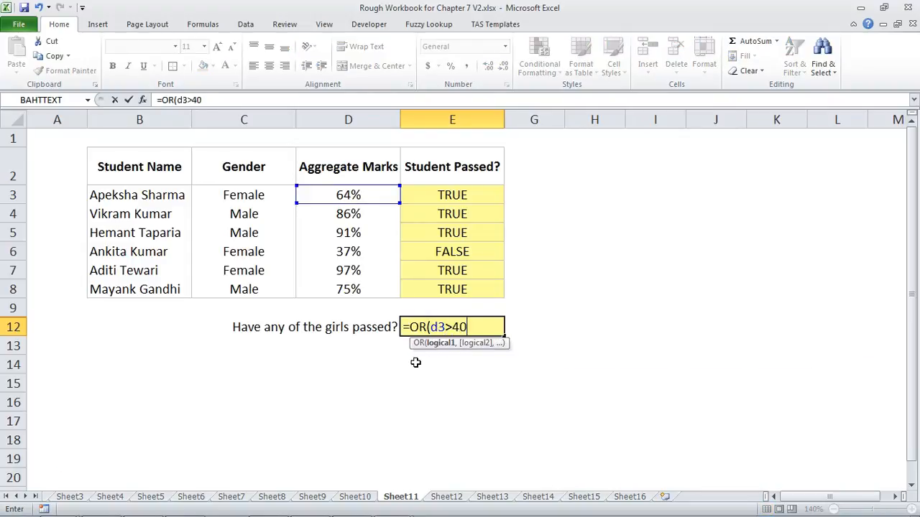
{"action": "type", "text": "%,d6>40"}
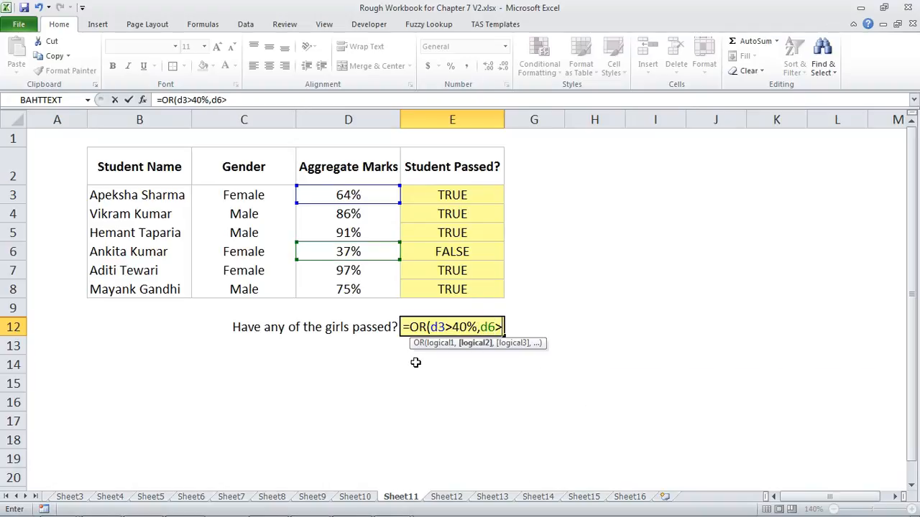
{"action": "type", "text": "%,d7"}
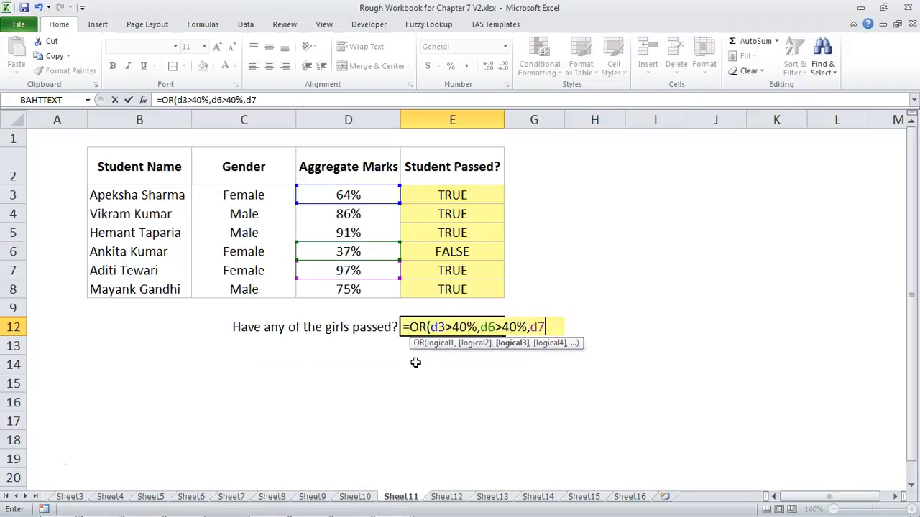
{"action": "type", "text": ">40%)"}
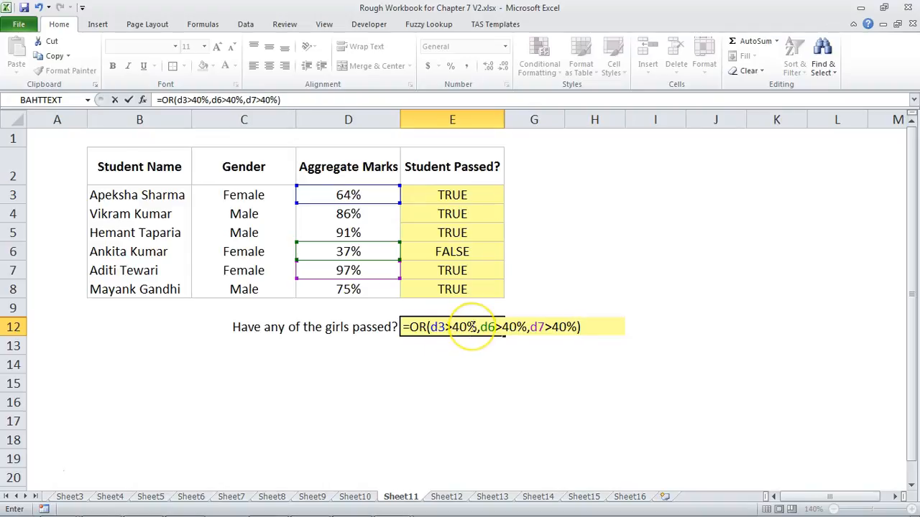
{"action": "key", "text": "Return"}
Step: Inspect the cell references used by the girls' OR formula in E12 without changing it
{"action": "left_click", "coordinate": [471, 327]}
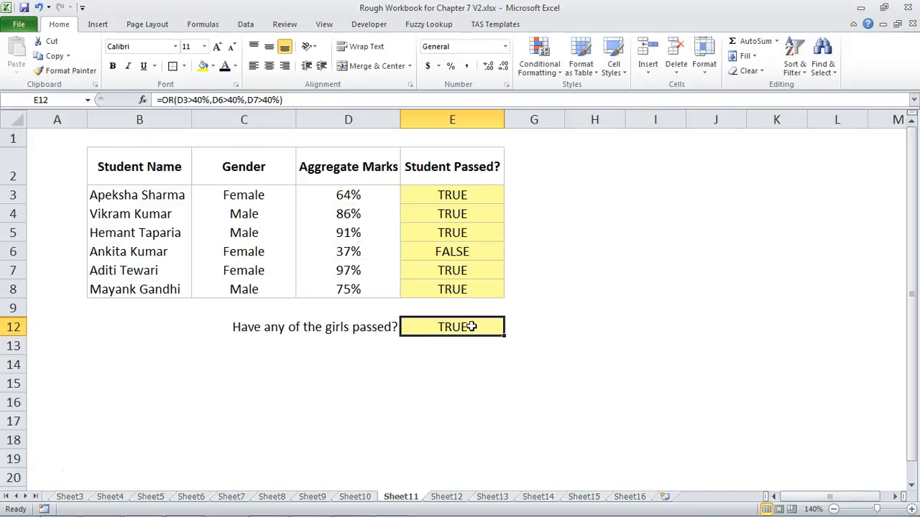
{"action": "double_click", "coordinate": [471, 326]}
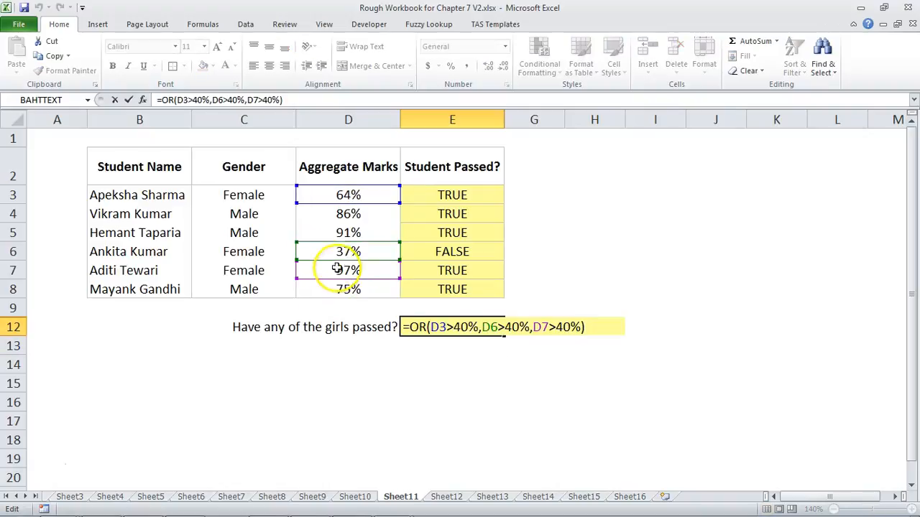
{"action": "key", "text": "Escape"}
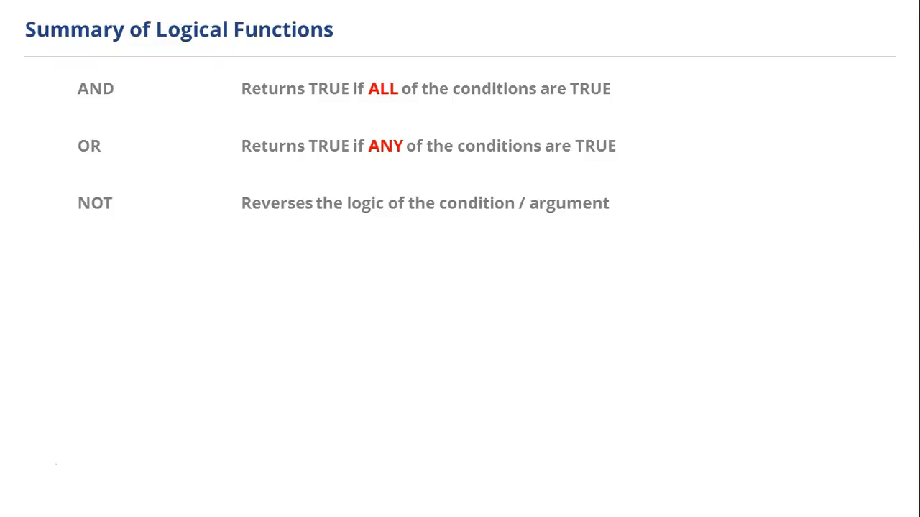
{"action": "left_click", "coordinate": [903, 206]}
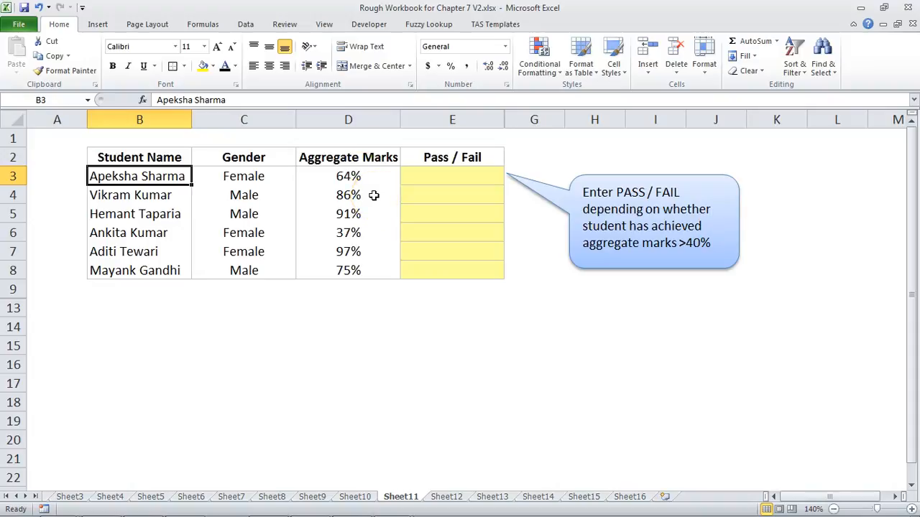
Step: Enter an IF formula in E3 that returns "PASS" when D3 is greater than 40% and "FAIL" otherwise
{"action": "left_click_drag", "start_coordinate": [421, 174], "coordinate": [419, 267]}
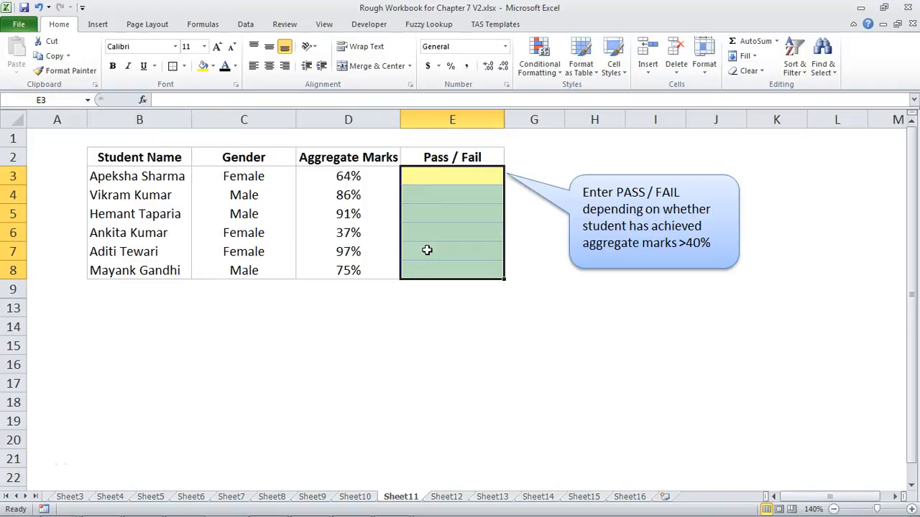
{"action": "left_click", "coordinate": [449, 176]}
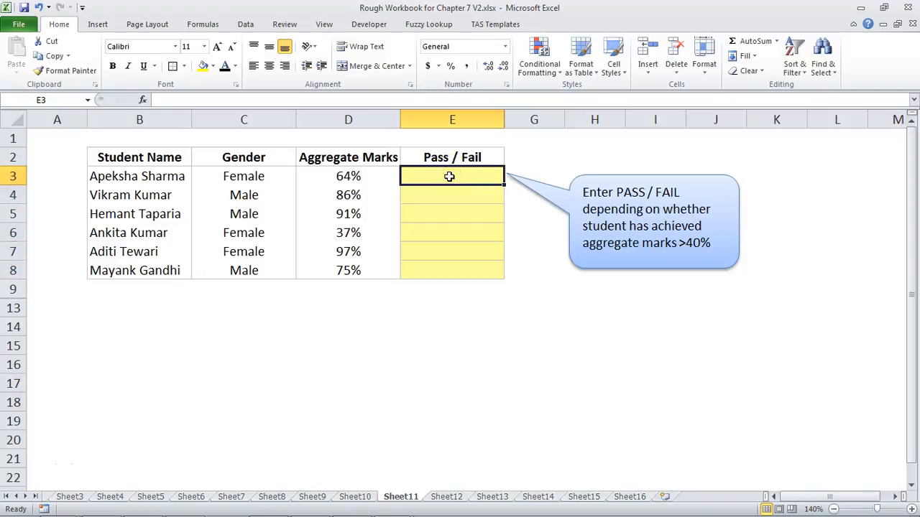
{"action": "type", "text": "=if"}
{"action": "key", "text": "Tab"}
{"action": "type", "text": "d3>40"}
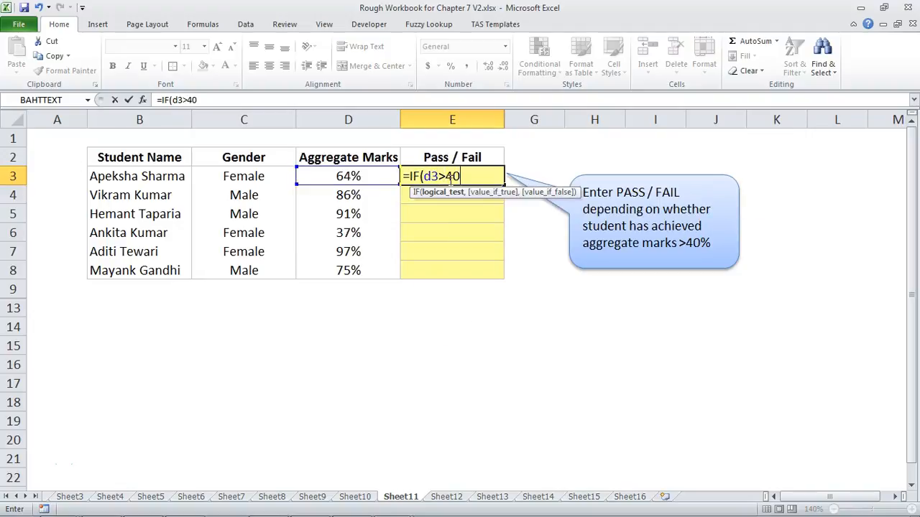
{"action": "type", "text": "%,\"PAS"}
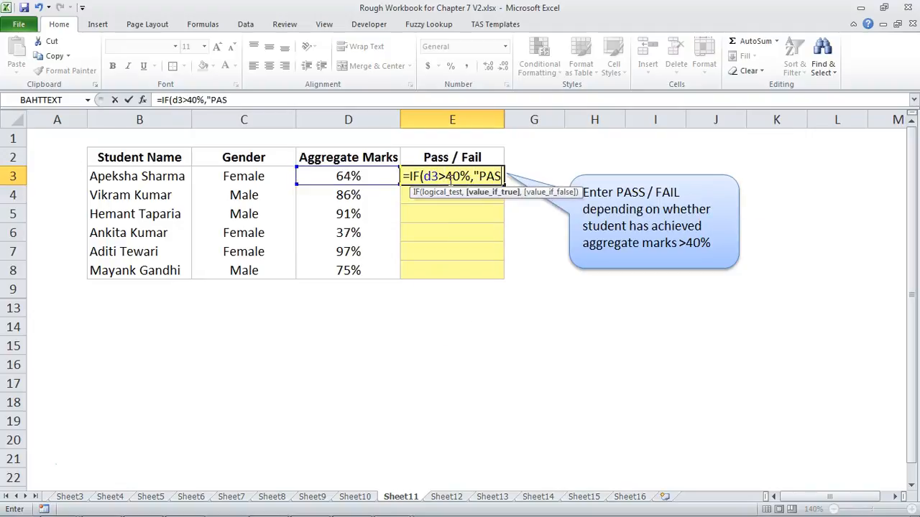
{"action": "type", "text": "S\","}
{"action": "type", "text": "FAIL\")"}
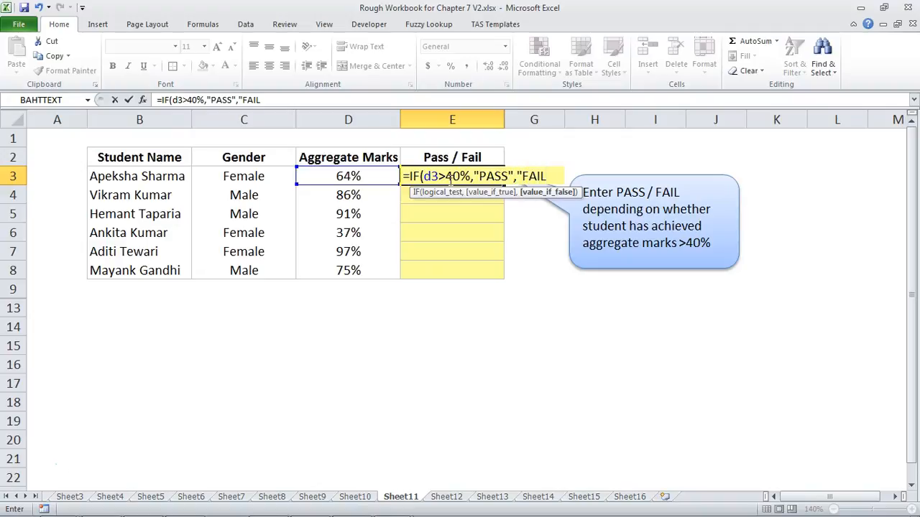
{"action": "left_click", "coordinate": [420, 168]}
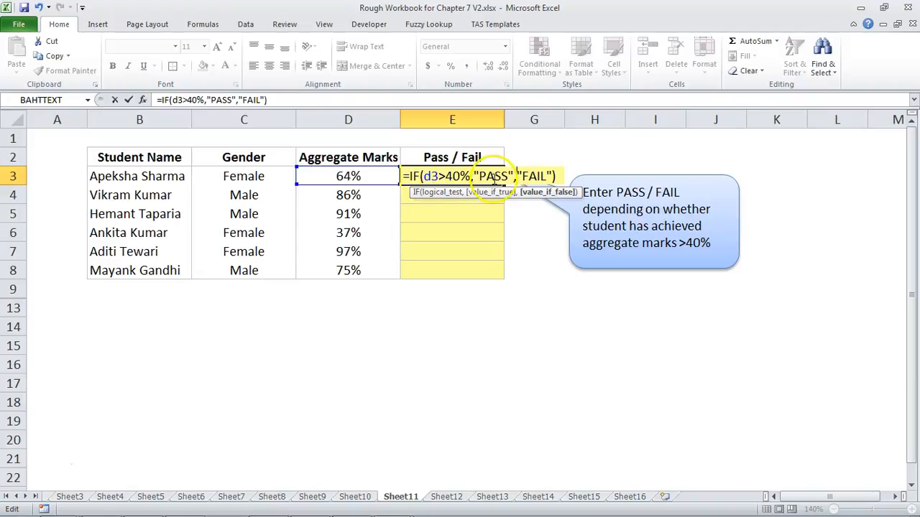
{"action": "left_click_drag", "start_coordinate": [474, 176], "coordinate": [530, 180]}
{"action": "left_click", "coordinate": [519, 175]}
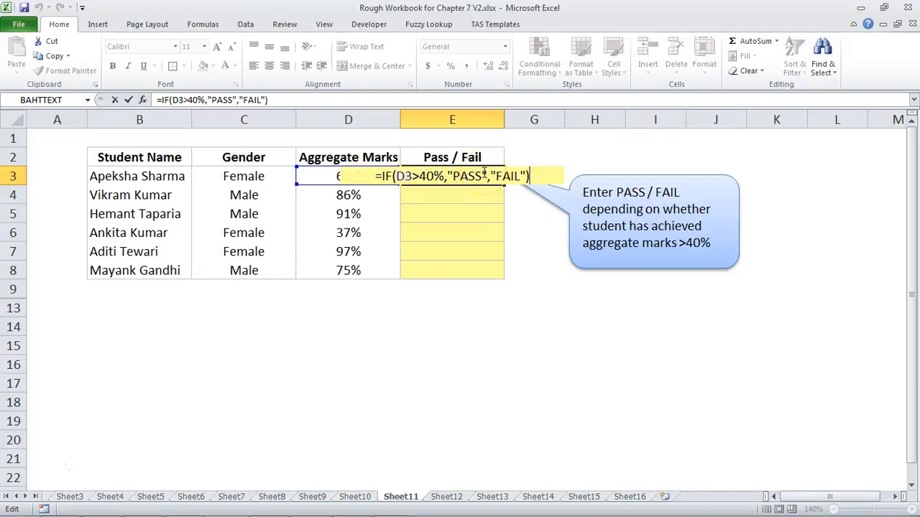
{"action": "key", "text": "Return"}
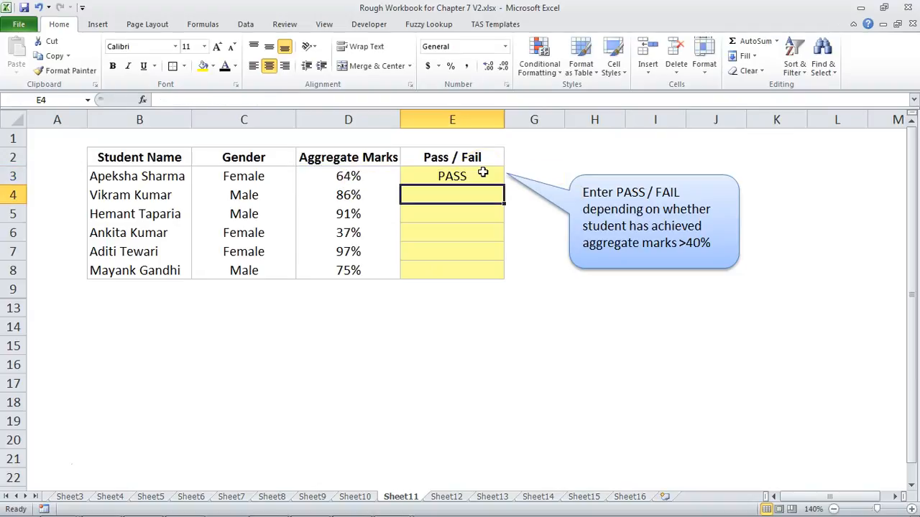
Step: Review the condition and the PASS and FAIL arguments of the IF formula in E3 without changing it
{"action": "left_click", "coordinate": [482, 175]}
{"action": "double_click", "coordinate": [482, 175]}
{"action": "left_click", "coordinate": [429, 176]}
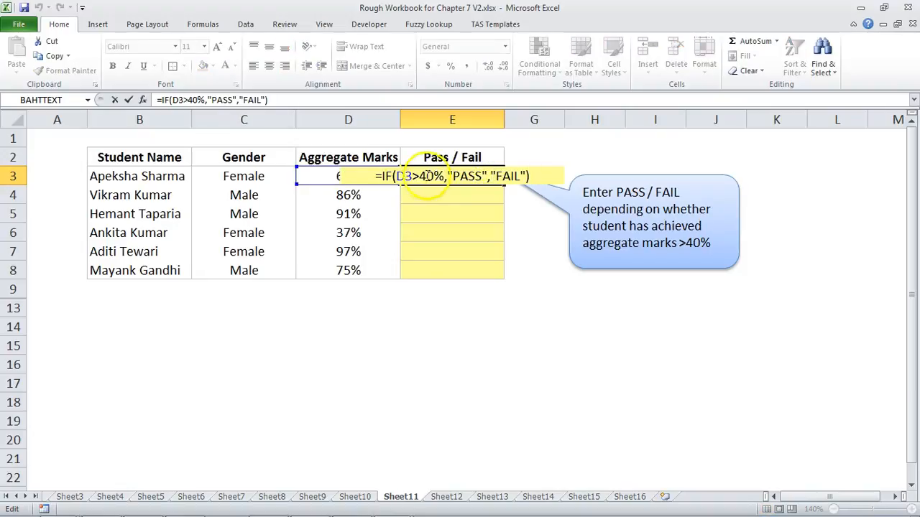
{"action": "key", "text": "End"}
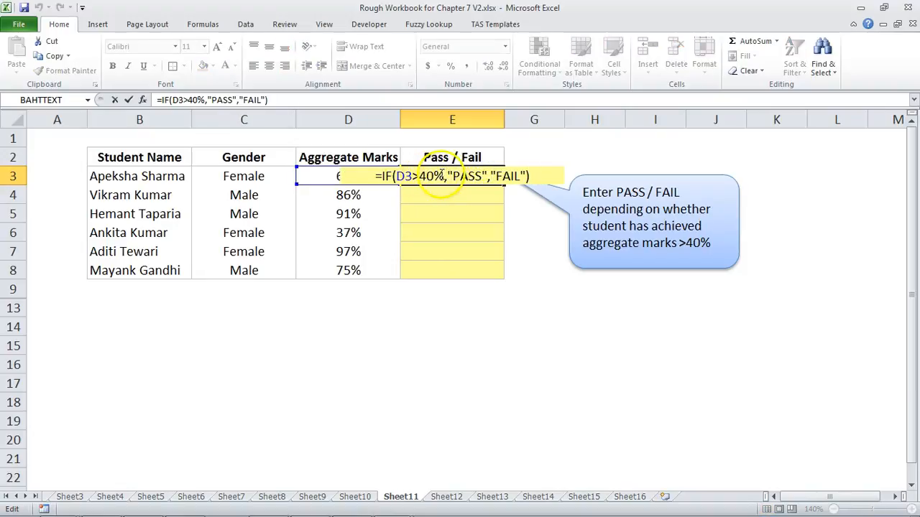
{"action": "key", "text": "ctrl+Return"}
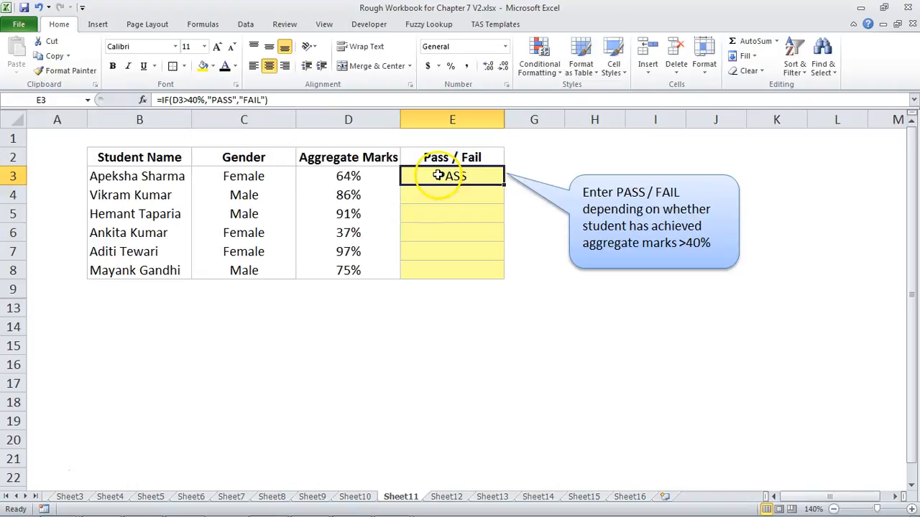
Step: Copy the IF formula from E3 into the whole Pass / Fail column, E3:E8, and clear the copy selection
{"action": "key", "text": "ctrl+c"}
{"action": "left_click_drag", "start_coordinate": [437, 178], "coordinate": [436, 263]}
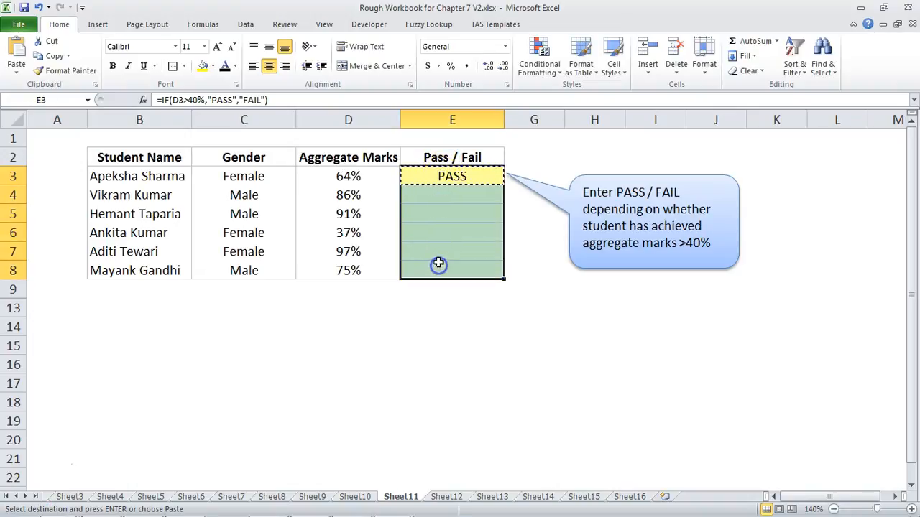
{"action": "key", "text": "ctrl+v"}
{"action": "key", "text": "Escape"}
Step: Check the cell reference and condition of the copied IF formula in E6, leaving it unchanged
{"action": "left_click", "coordinate": [478, 230]}
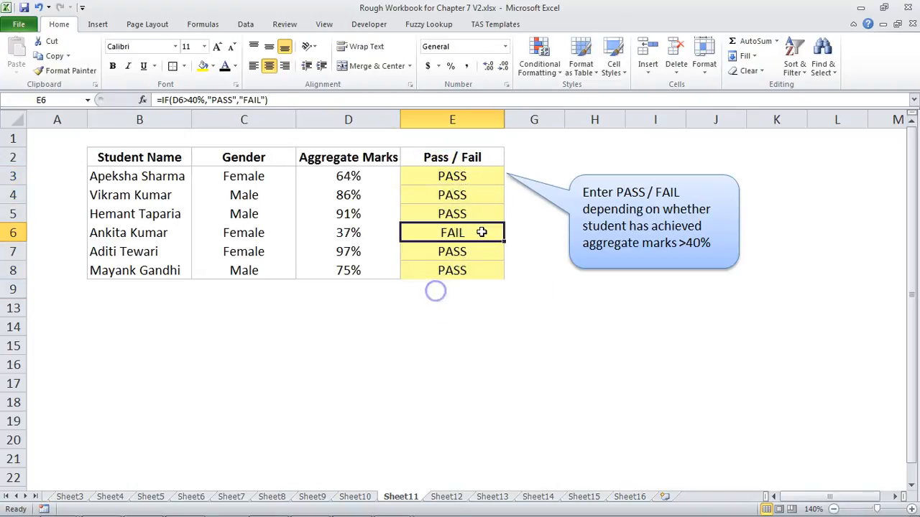
{"action": "double_click", "coordinate": [481, 233]}
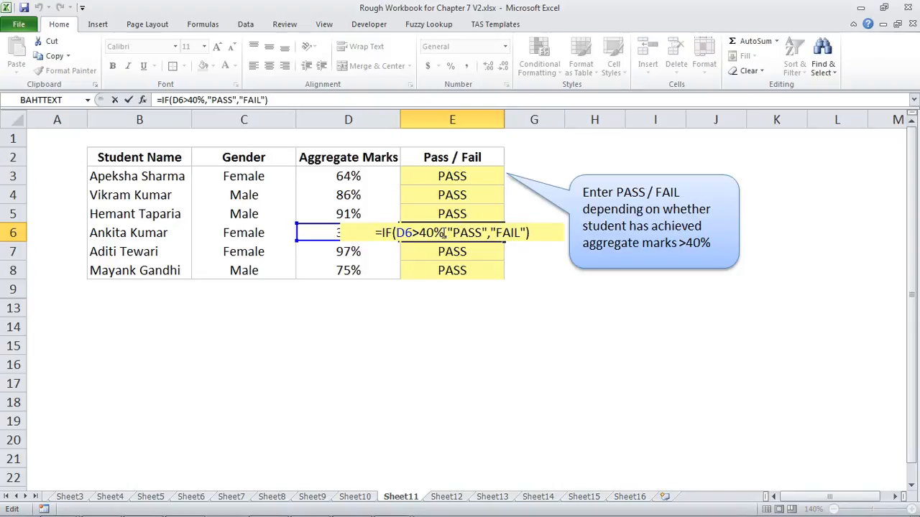
{"action": "key", "text": "Return"}
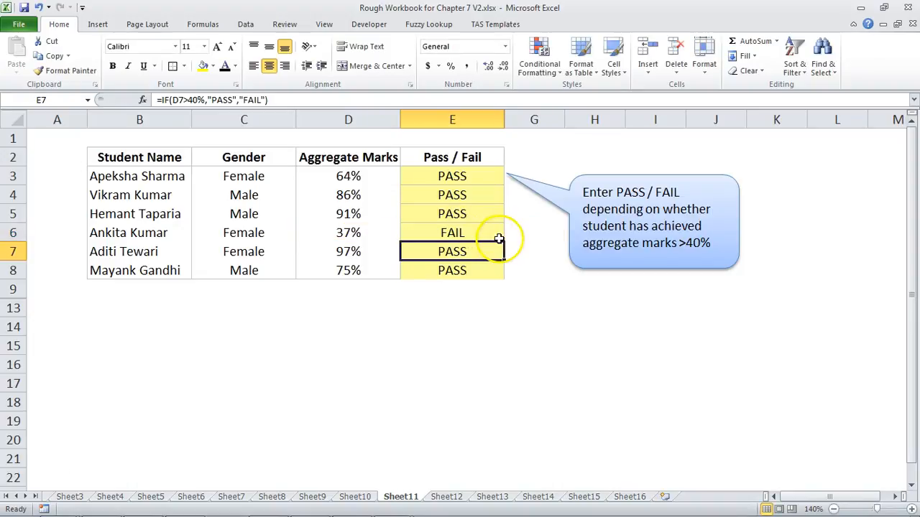